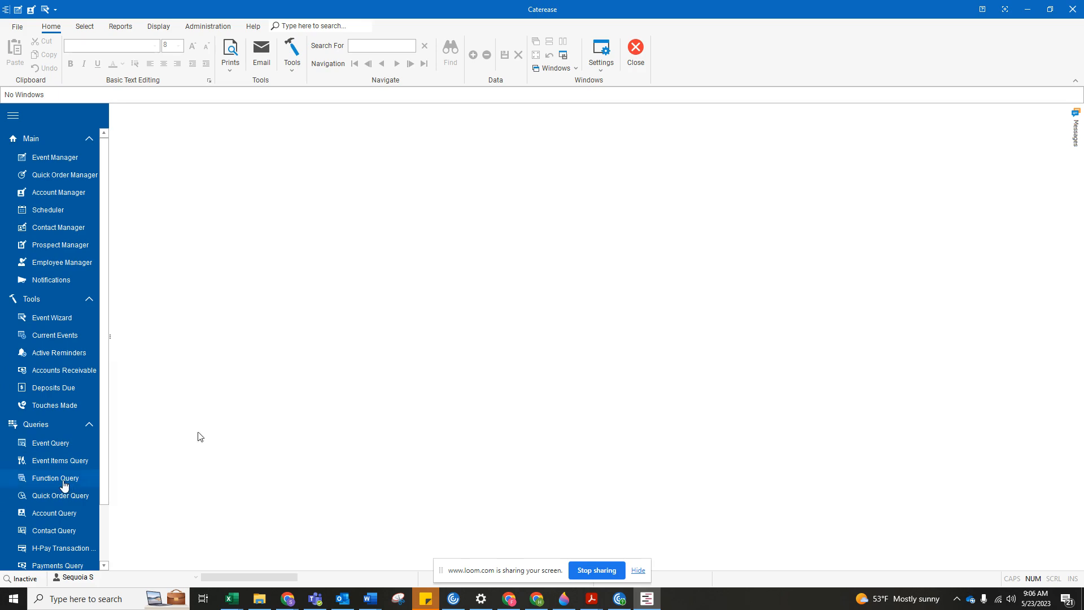
Run an Event Query for the date range 5/25/2023 thru 5/25/2023, maximize its window, and apply the Address Export layout.
left_click(62, 445)
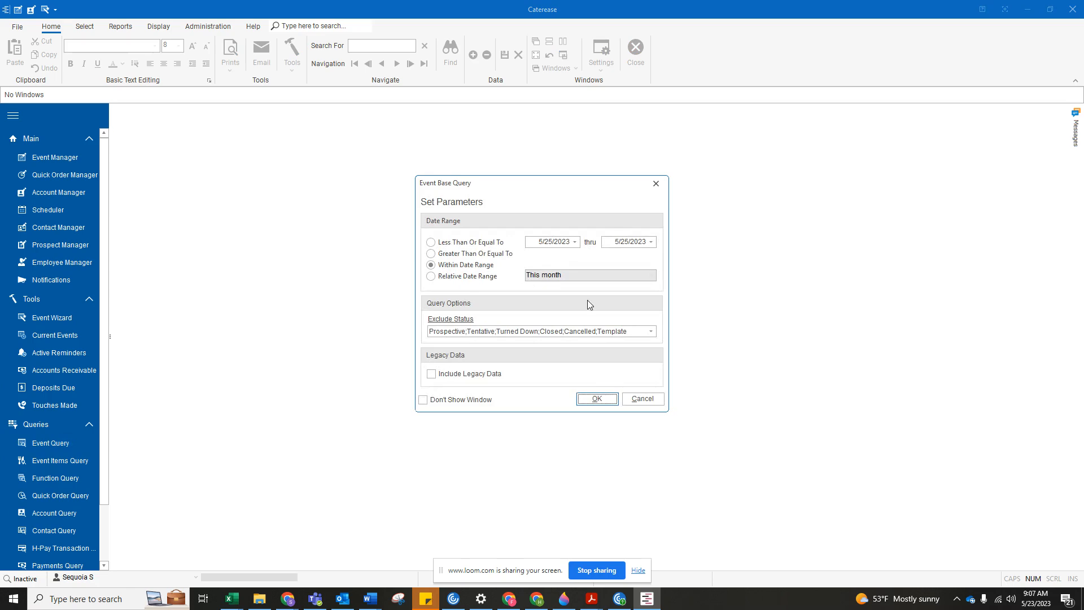
left_click(576, 242)
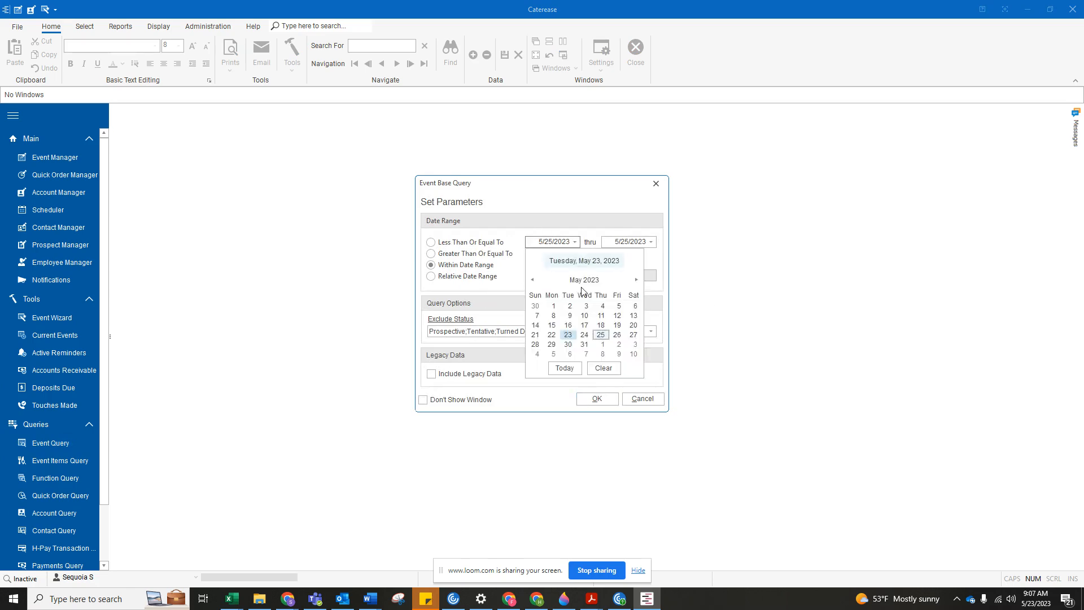
left_click(602, 339)
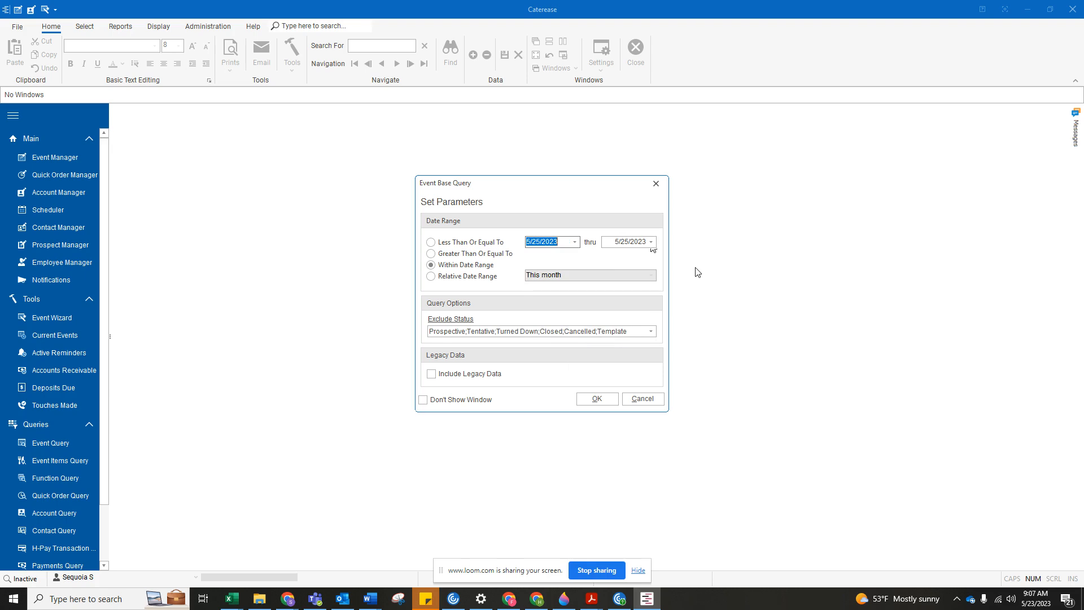
left_click(594, 398)
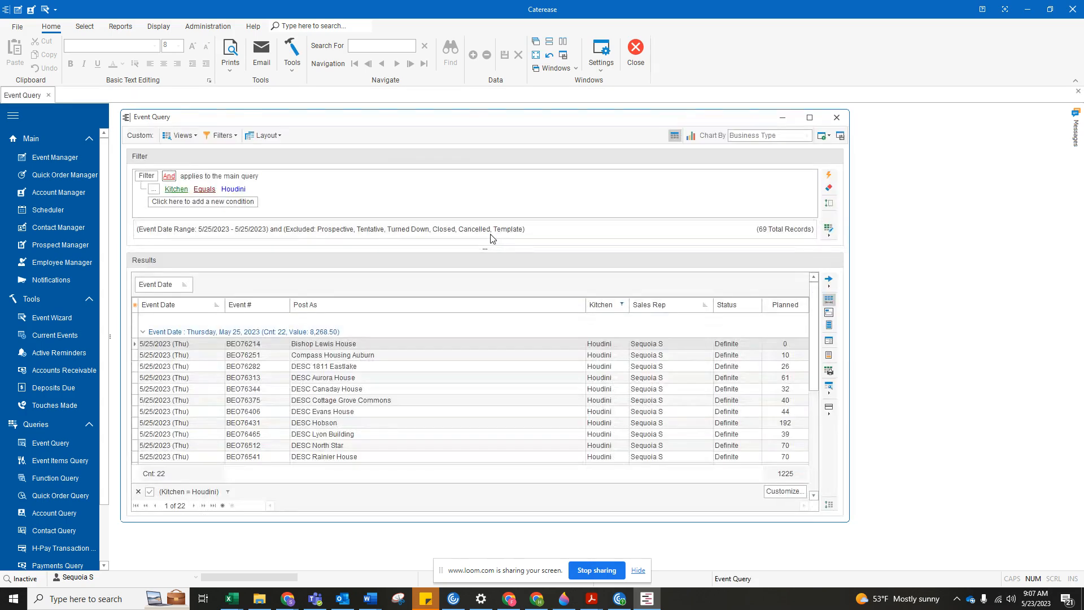
left_click(809, 118)
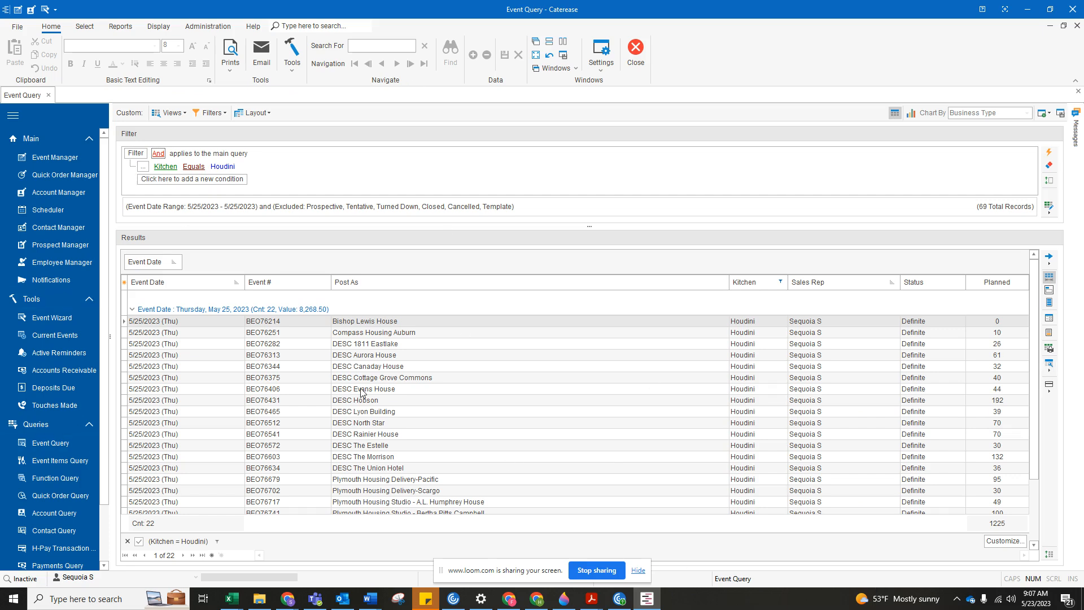
left_click(263, 112)
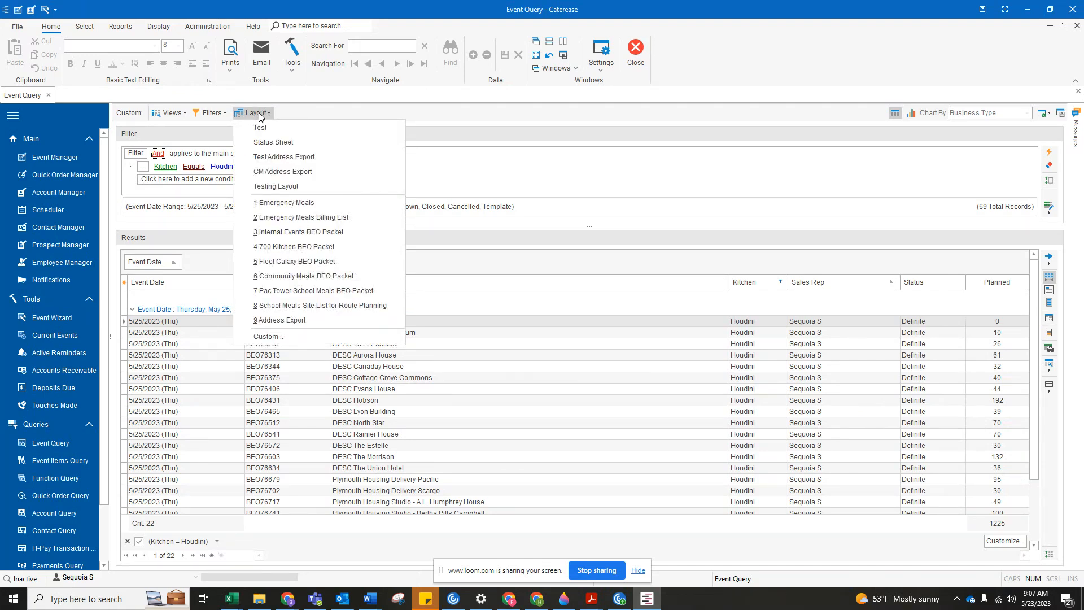
left_click(266, 321)
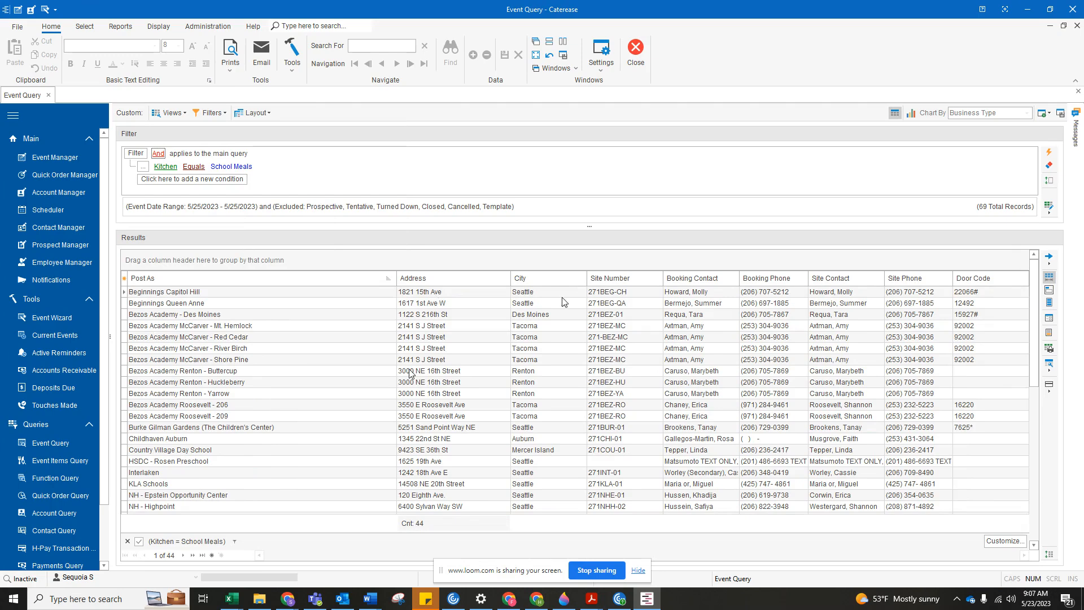
Export the event query results to an Excel spreadsheet, saving over 05.25 Address Export.xlsx in the May folder.
right_click(482, 318)
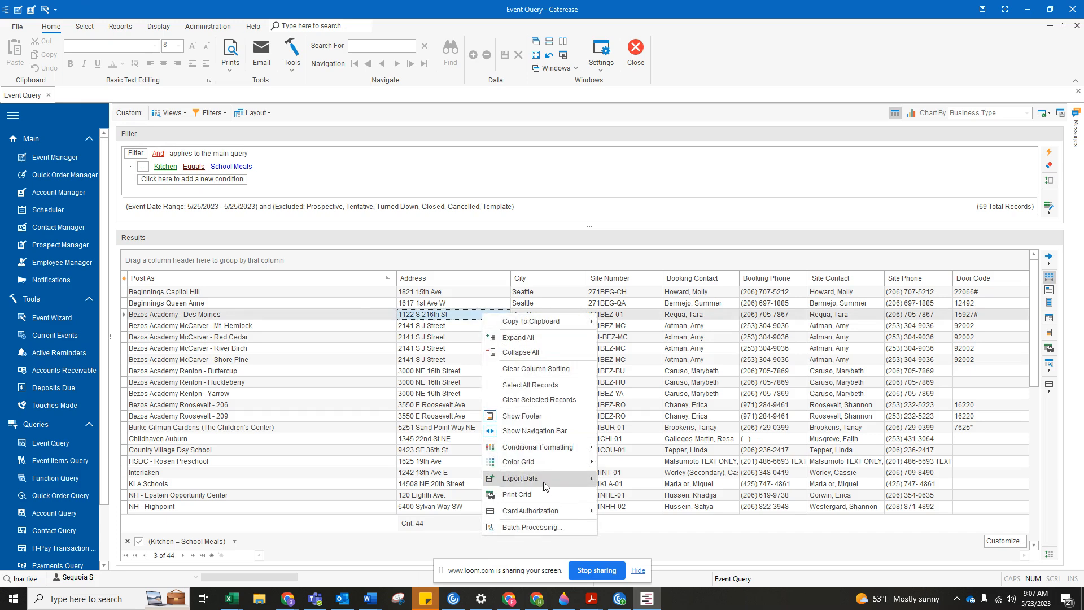
mouse_move(545, 486)
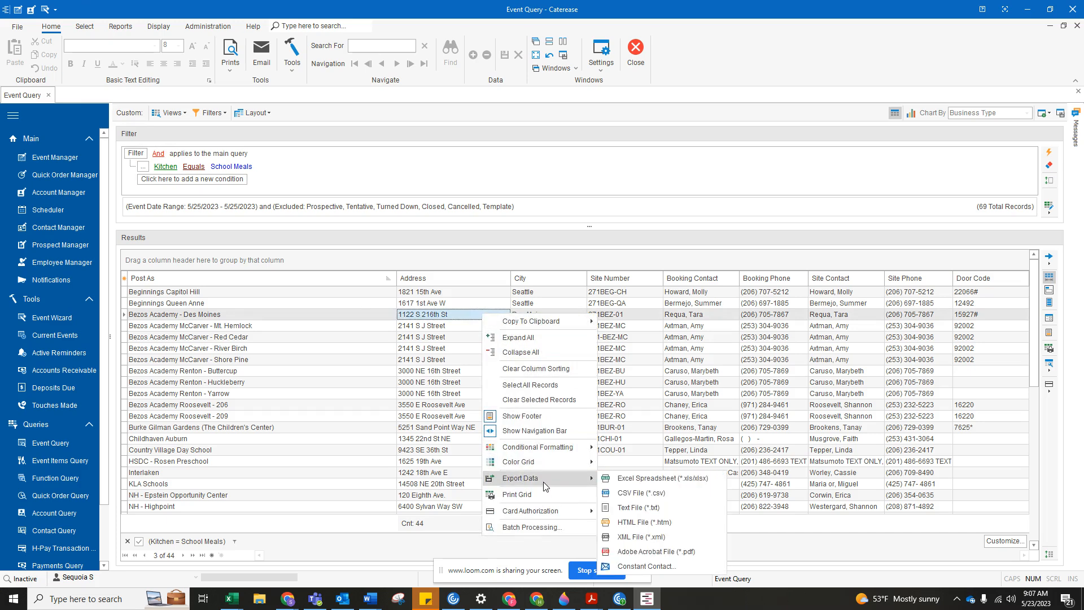
left_click(647, 482)
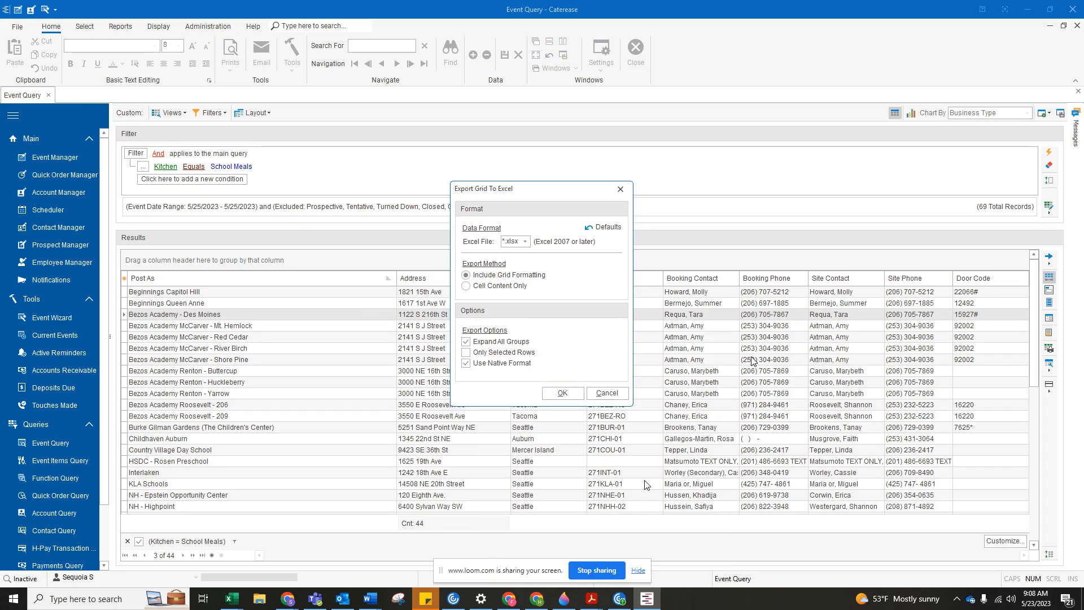
left_click(557, 397)
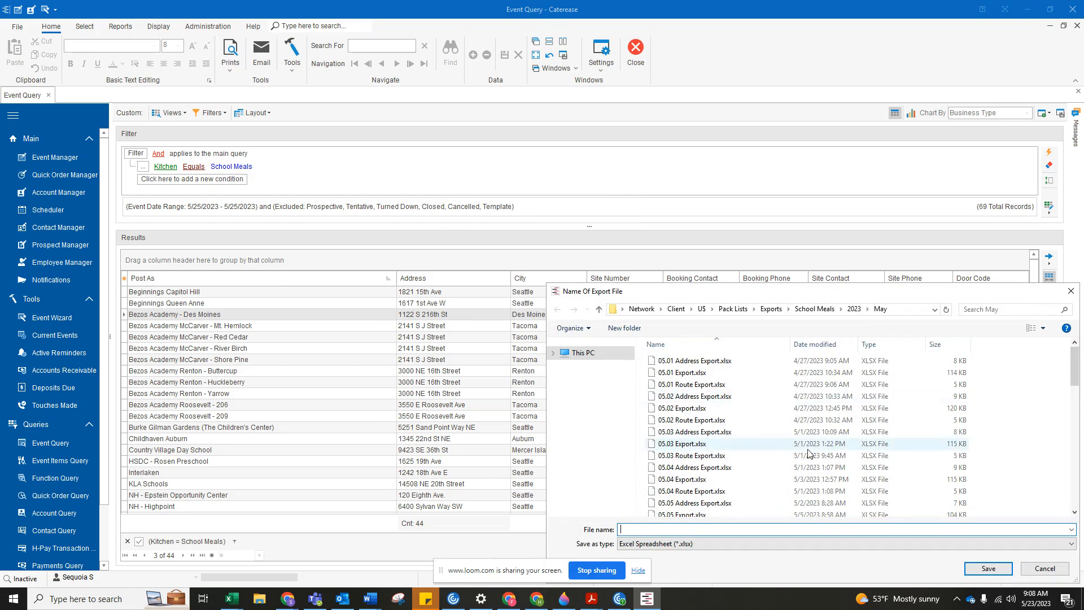
scroll(798, 446, "down", 15)
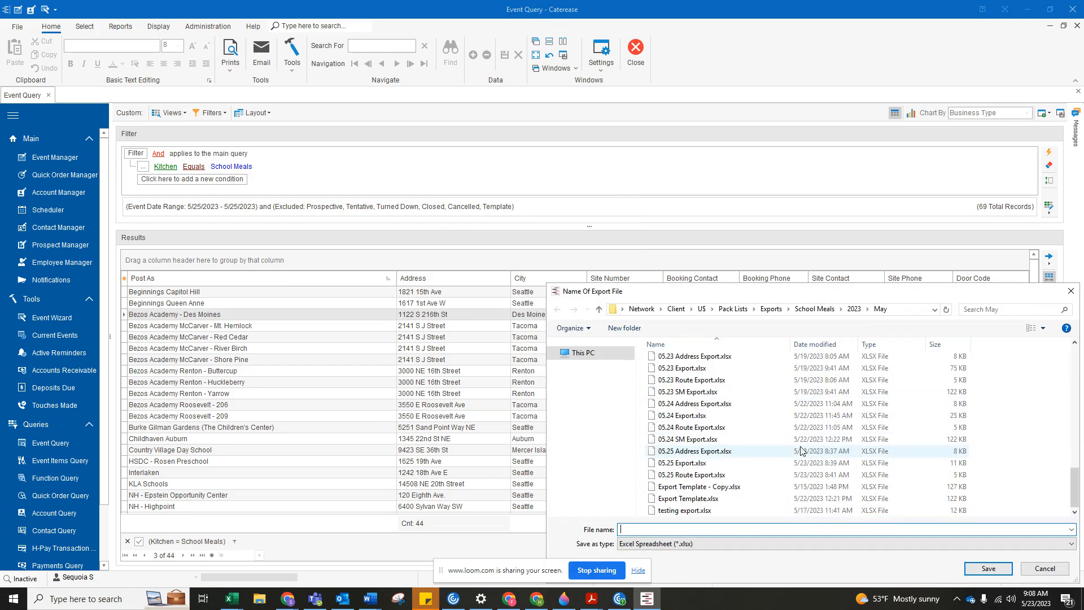
left_click(685, 451)
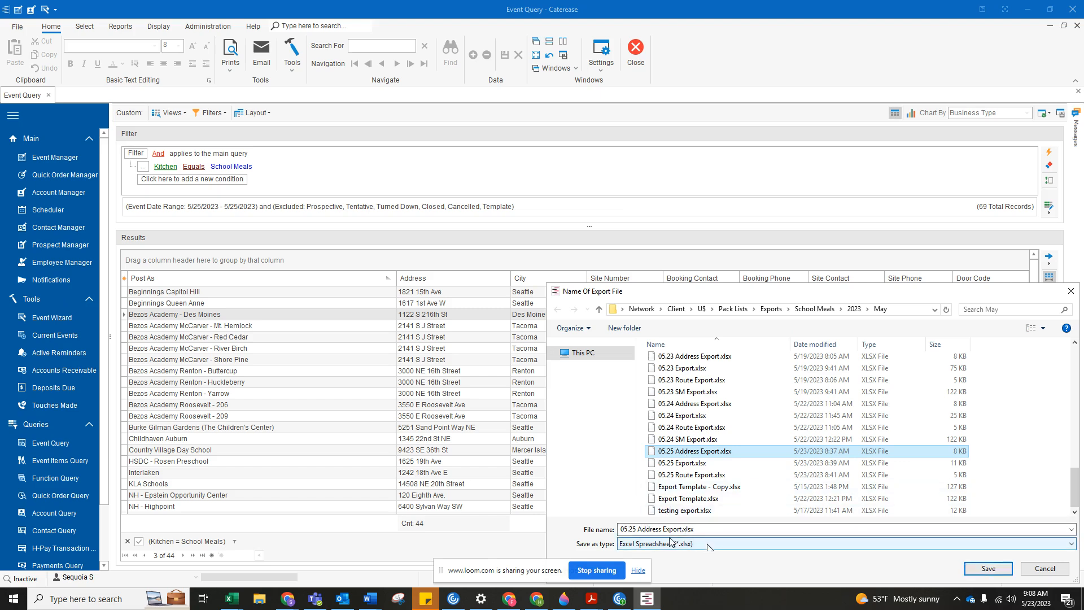
left_click(979, 571)
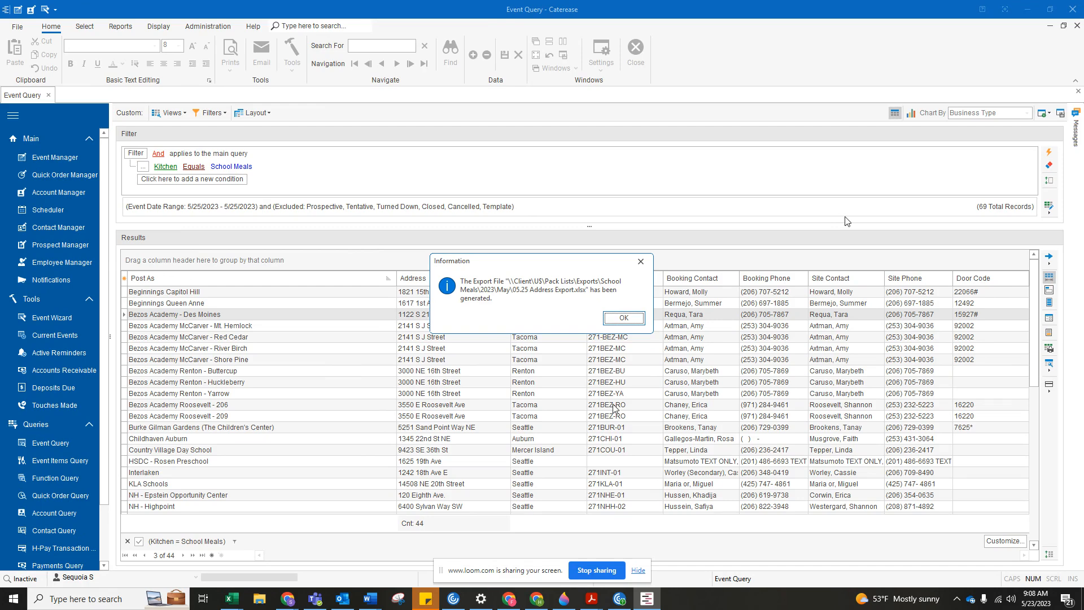
left_click(609, 320)
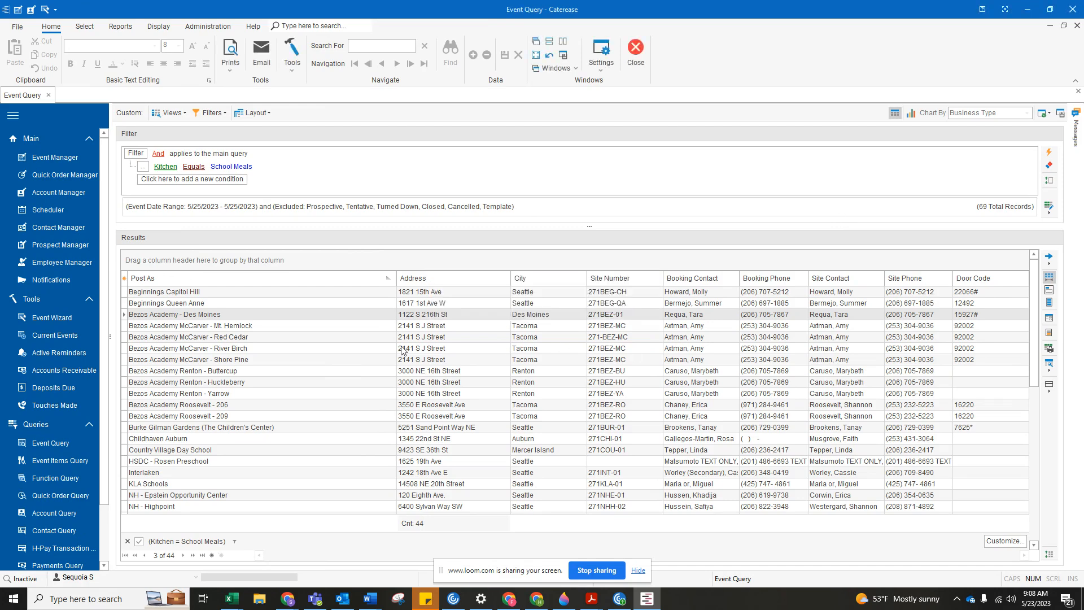
Run an Event Items Query for 5/25/2023 with Closed added to the excluded statuses, and apply the Exports layout.
left_click(63, 462)
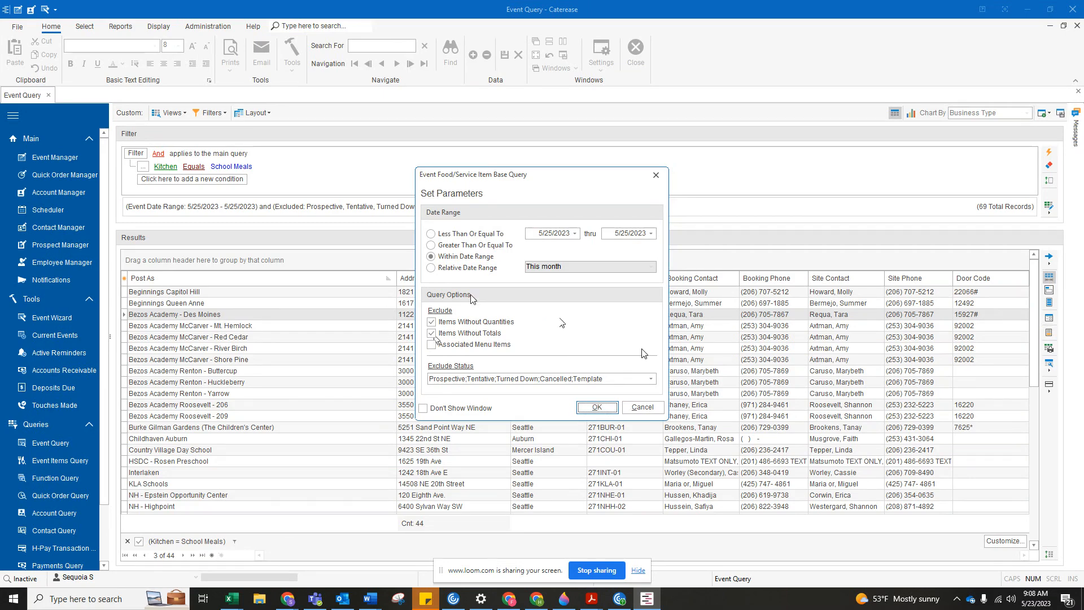
left_click(651, 381)
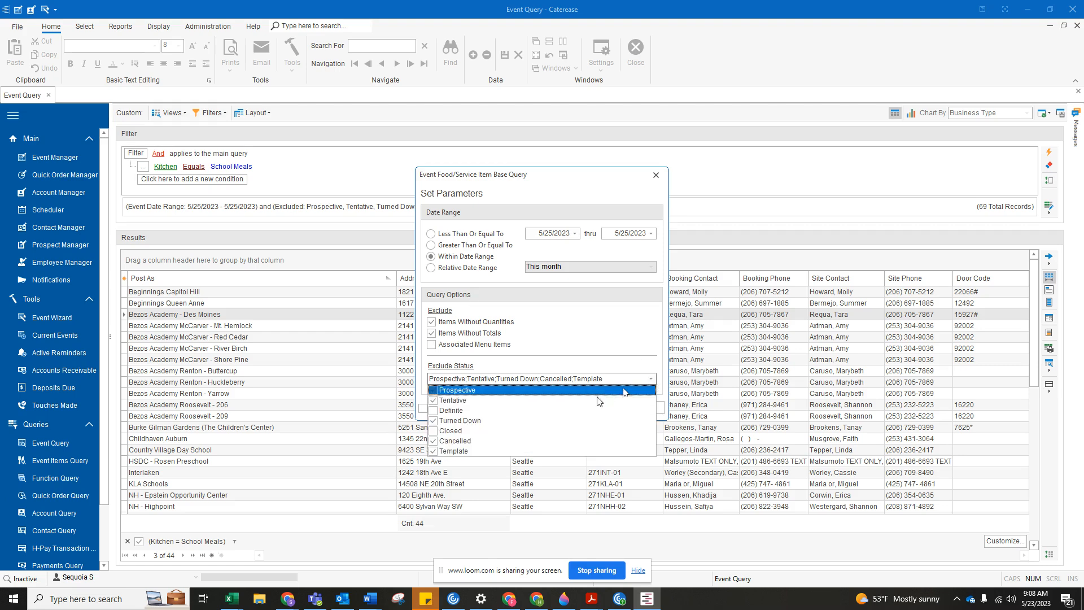
left_click(435, 430)
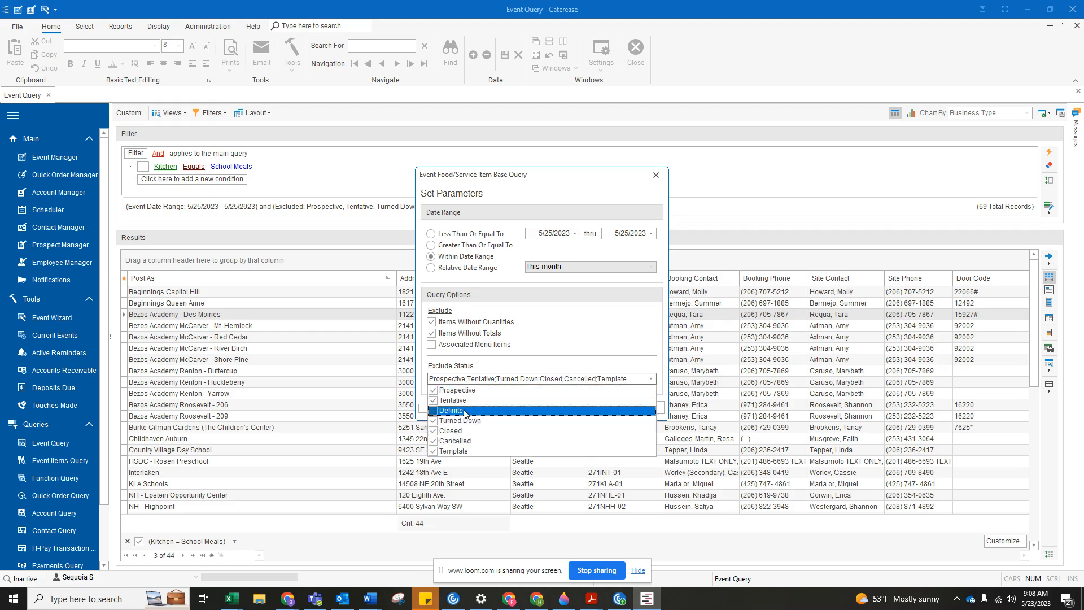
left_click(595, 337)
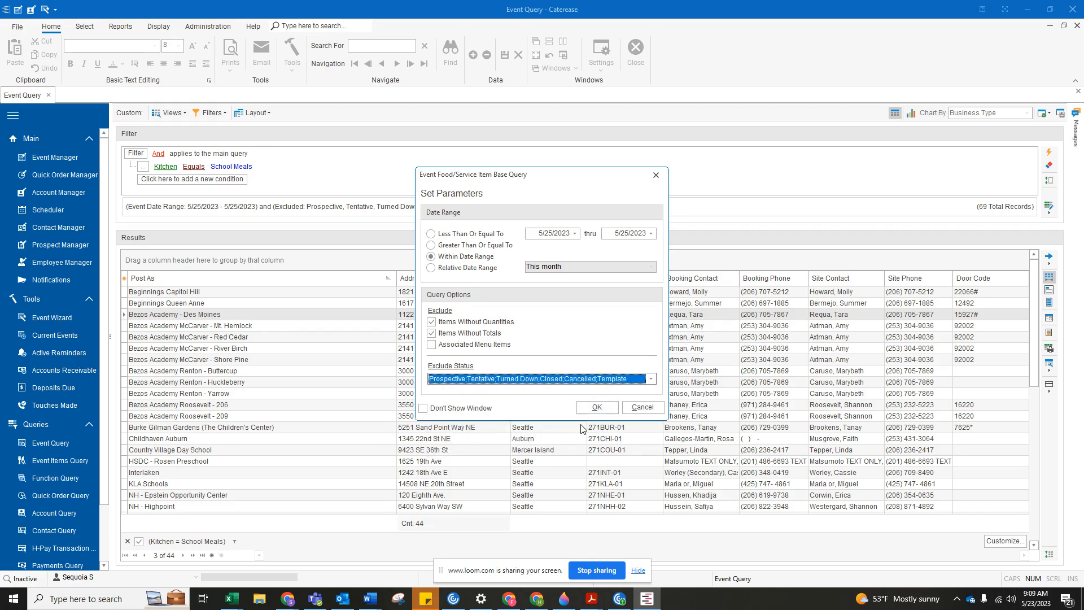
left_click(597, 407)
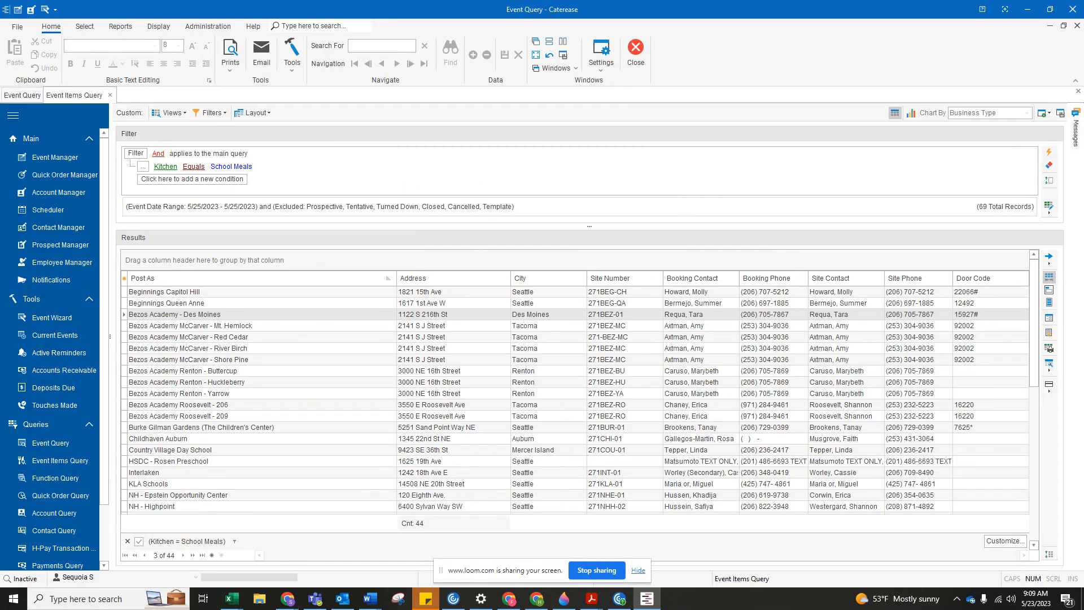
left_click(260, 115)
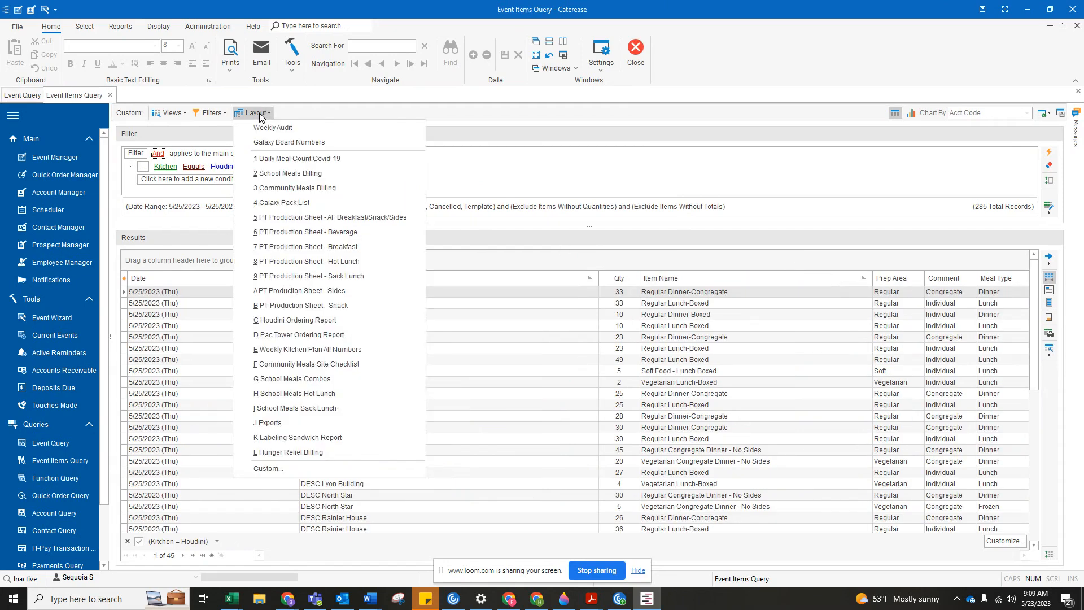
left_click(276, 427)
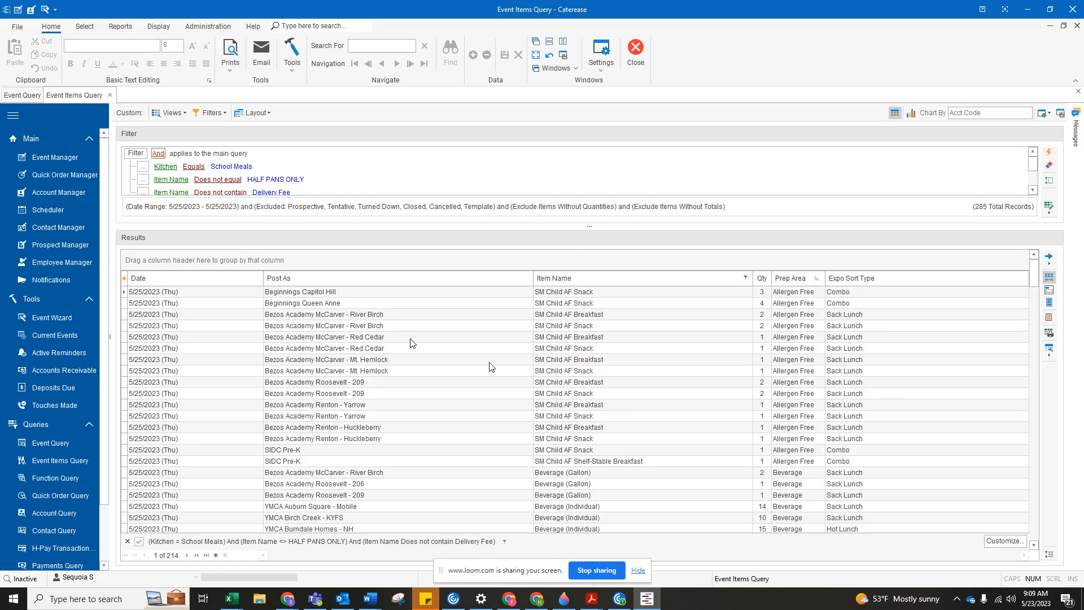
Export the event items results to an Excel spreadsheet, saving over 05.25 Export.xlsx in the May folder.
right_click(411, 339)
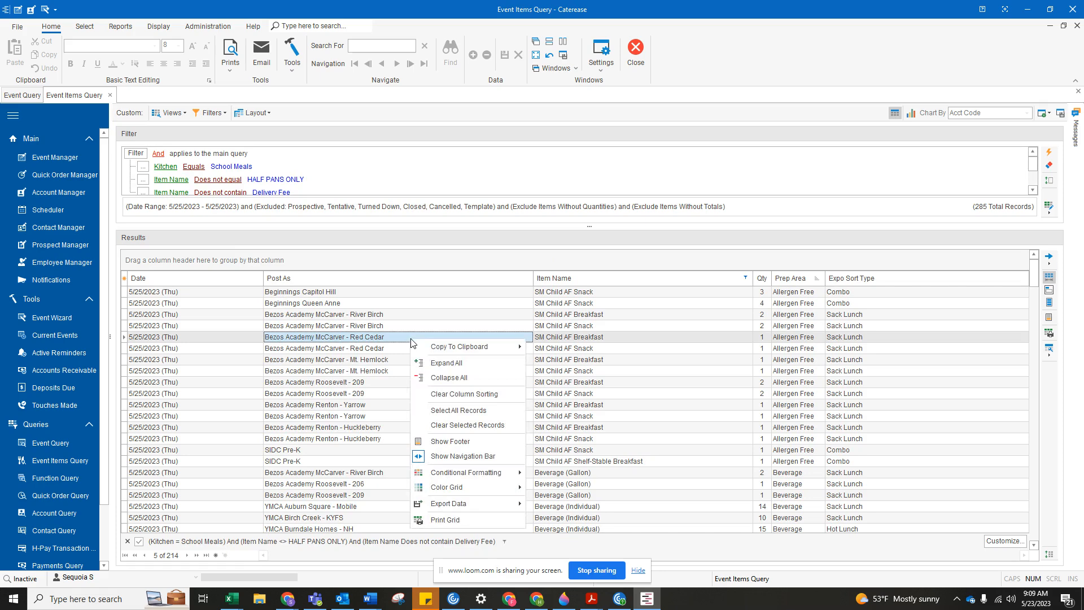
mouse_move(469, 508)
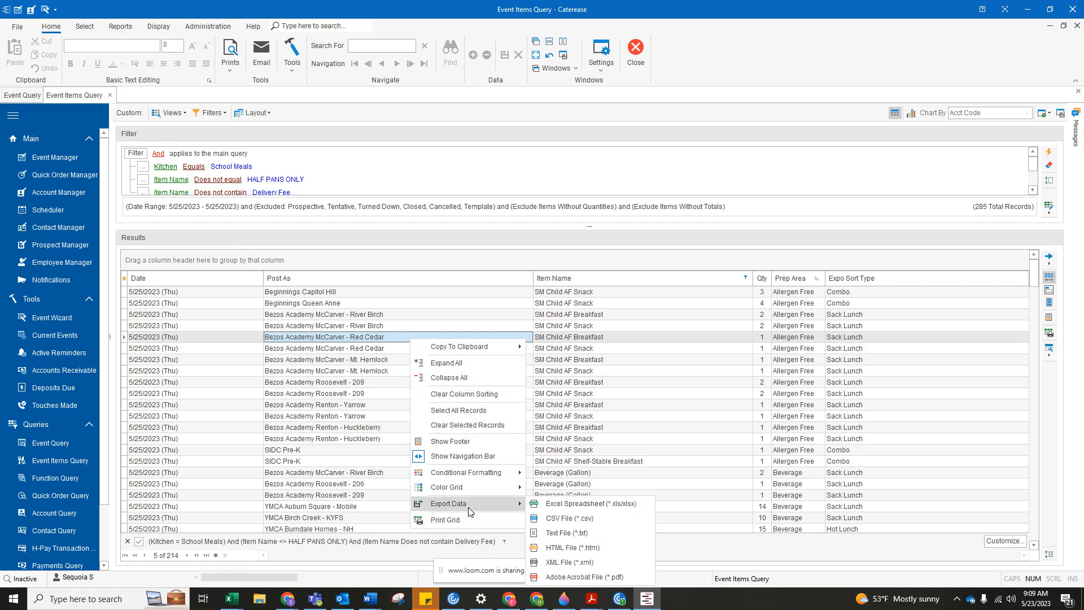
left_click(560, 510)
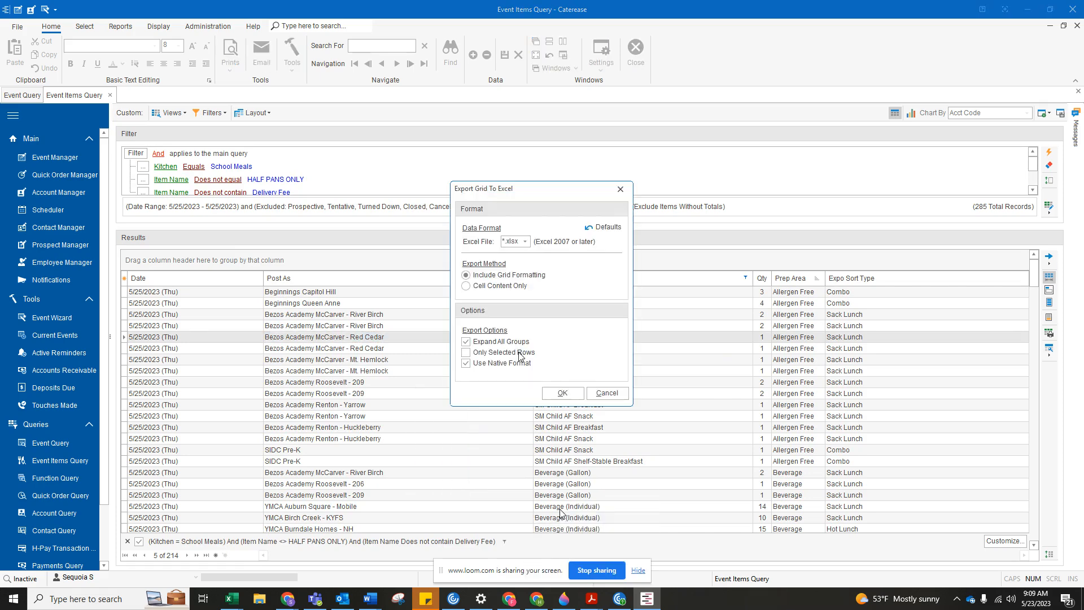
left_click(561, 392)
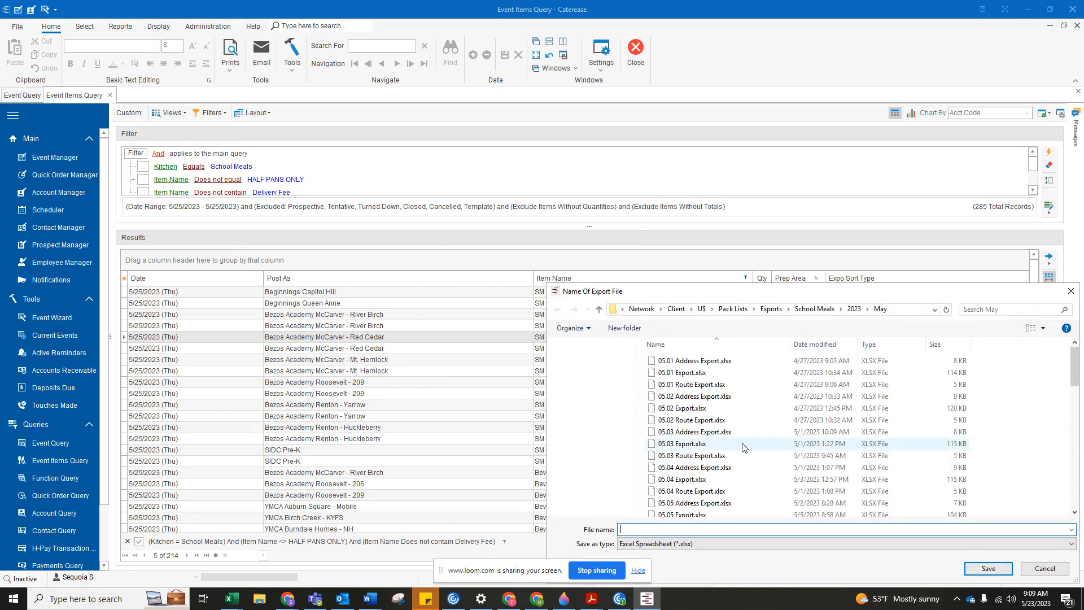
scroll(762, 463, "down", 5)
left_click(700, 463)
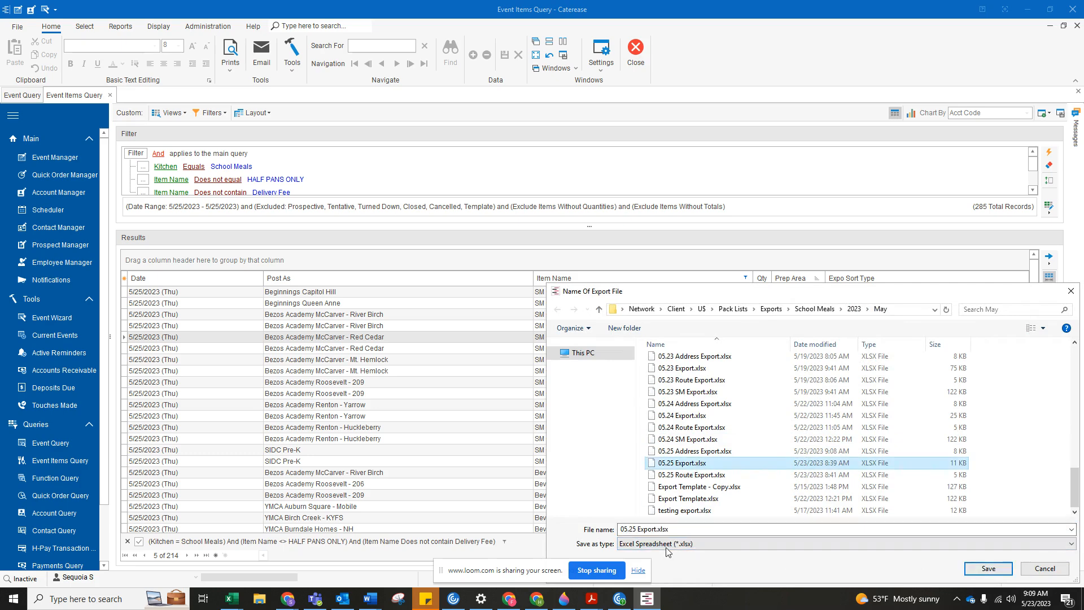
left_click(988, 568)
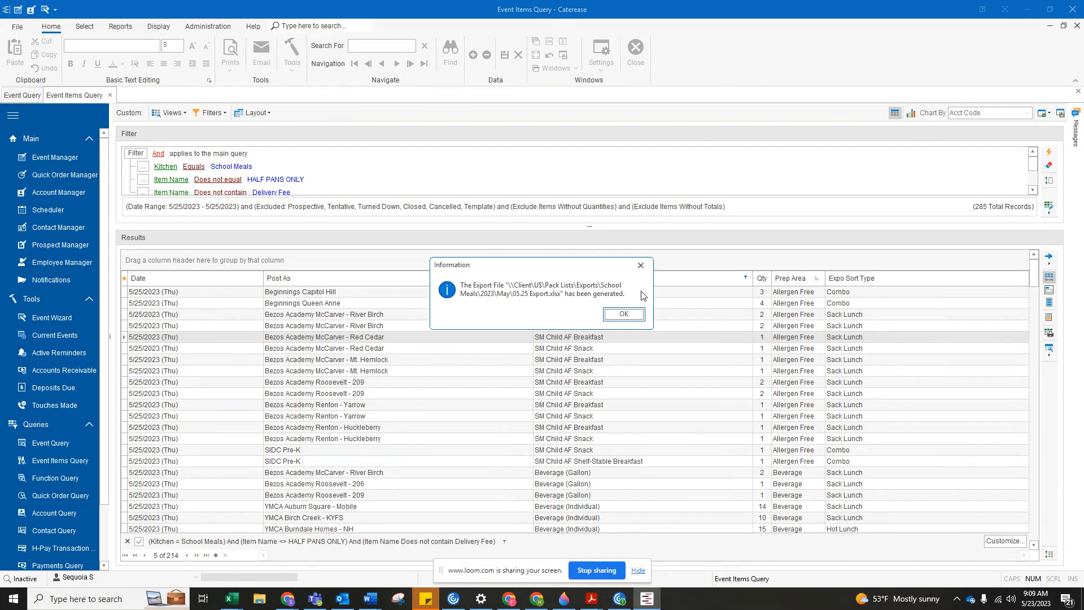
left_click(624, 314)
Run a Function Query for 5/25/2023, keeping the preset excluded statuses, and apply the Route Export layout.
left_click(67, 477)
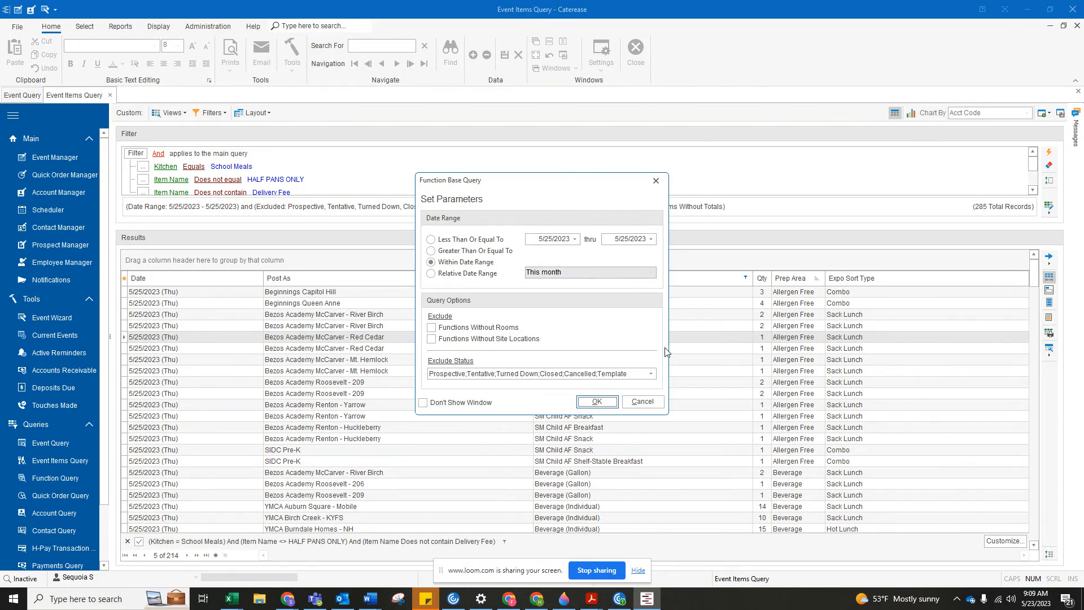
left_click(650, 374)
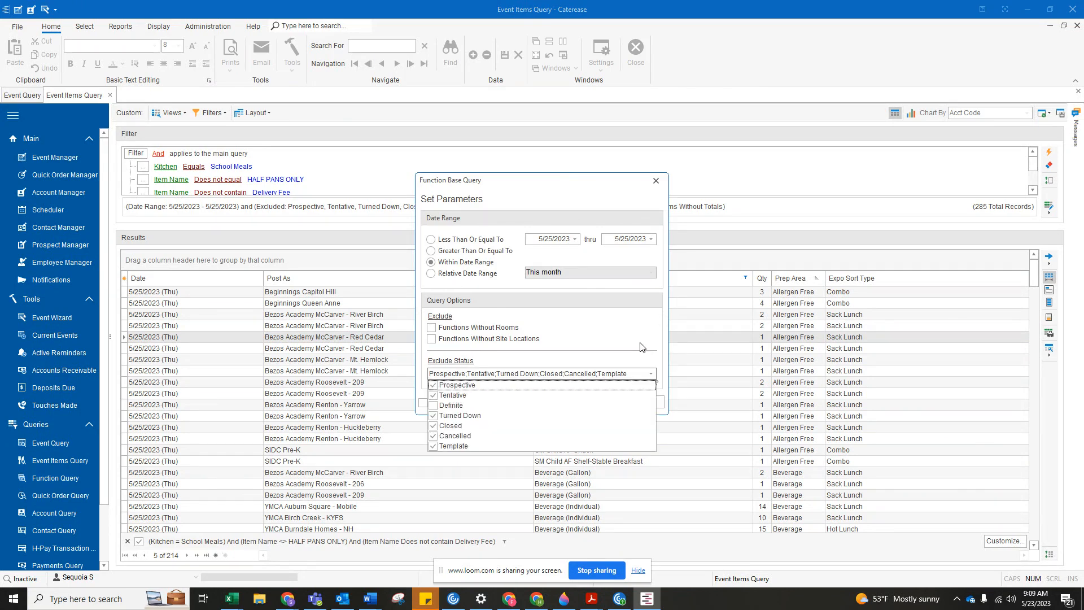
left_click(640, 347)
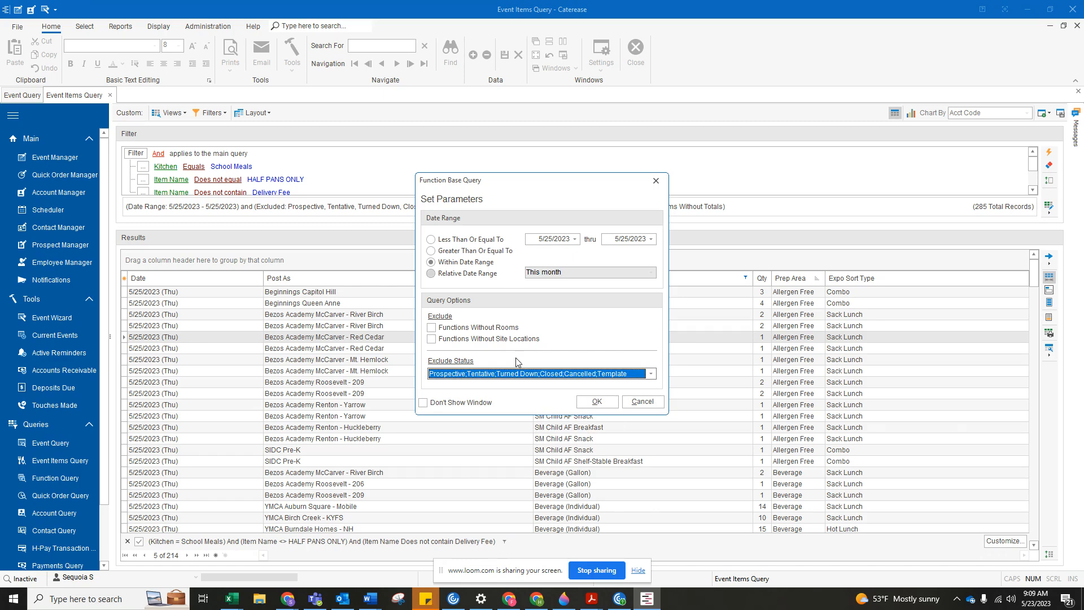
left_click(596, 401)
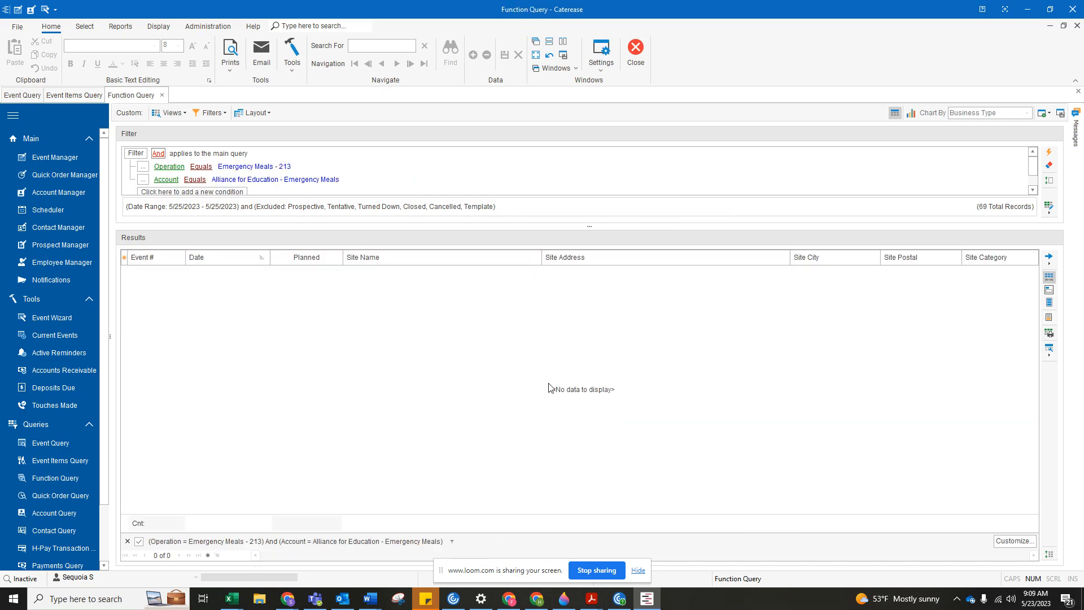
left_click(257, 113)
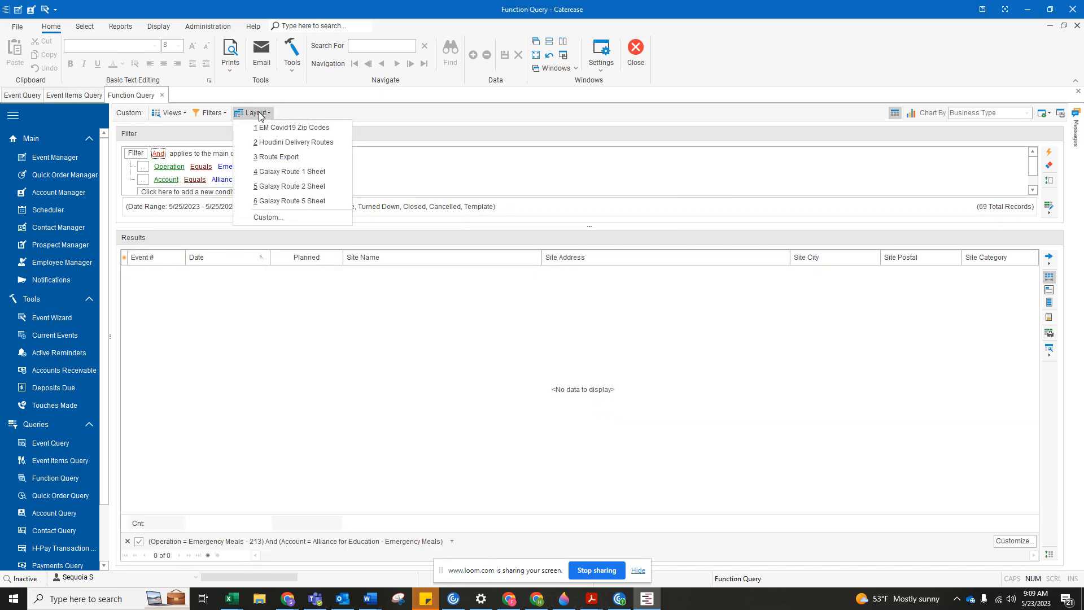
left_click(279, 156)
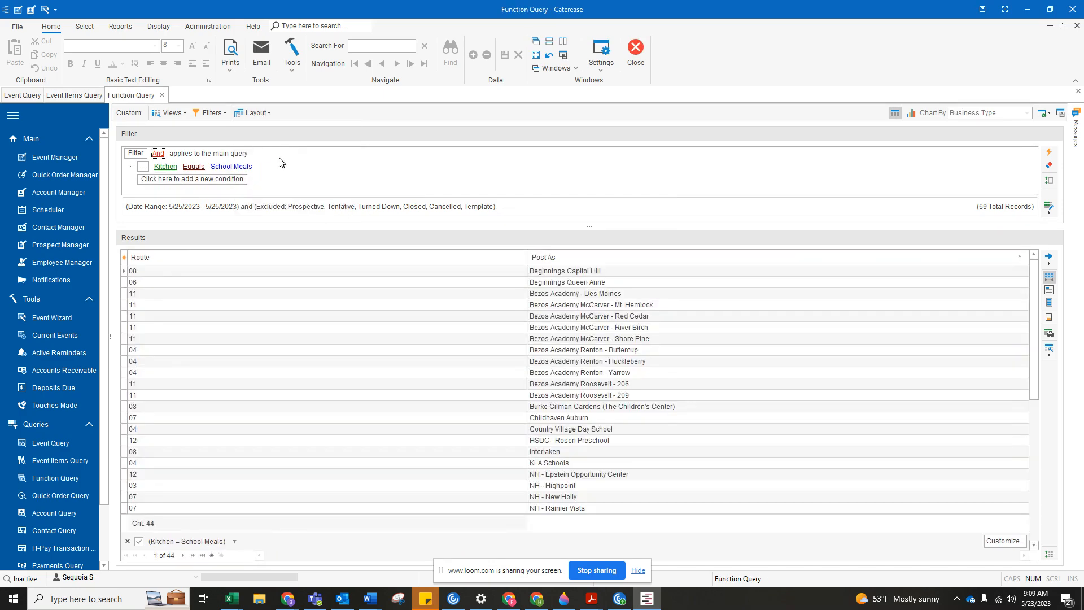
Export the function query results to an Excel spreadsheet, saving over 05.25 Route Export.xlsx in the May folder.
right_click(482, 305)
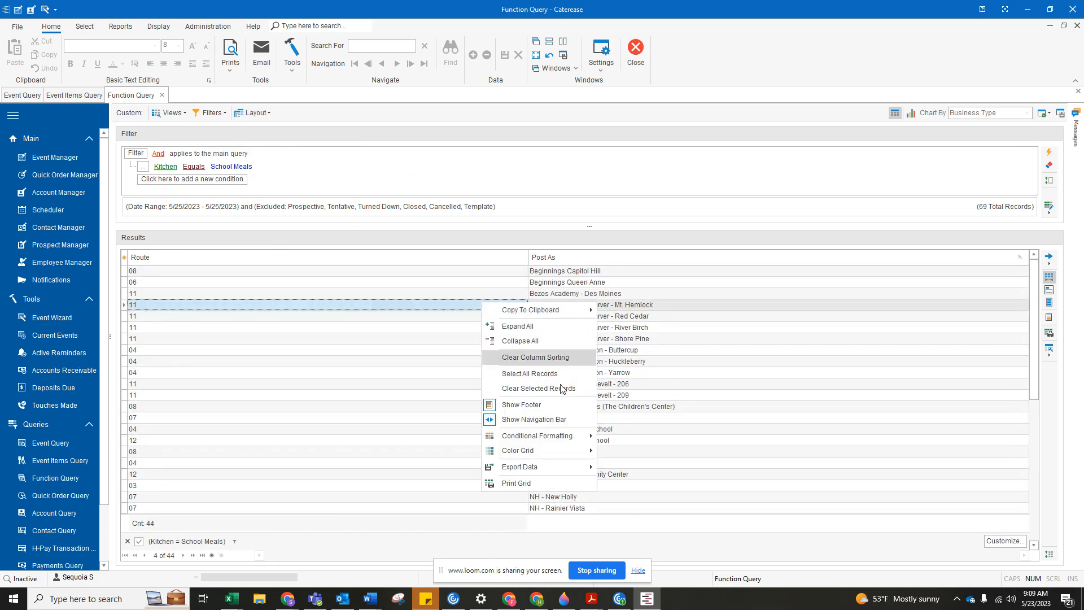
mouse_move(579, 469)
left_click(626, 474)
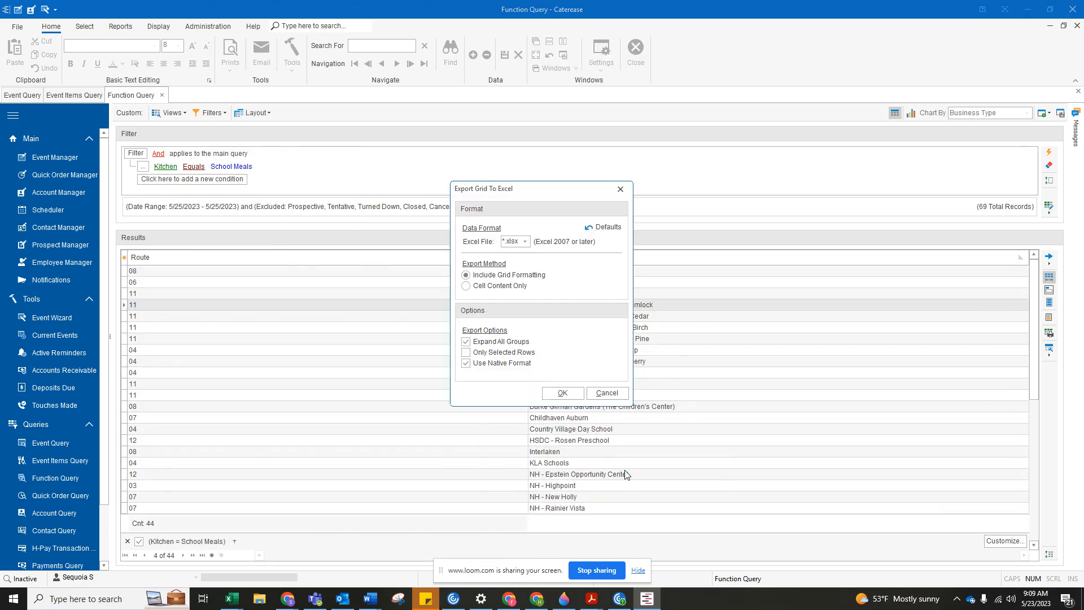
left_click(570, 395)
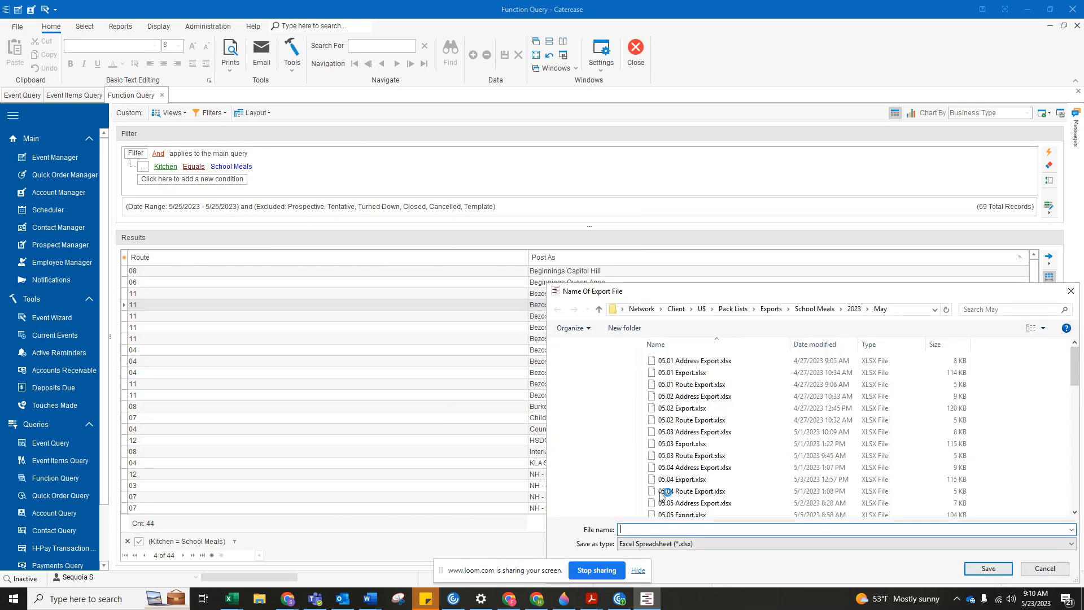
scroll(709, 467, "down", 5)
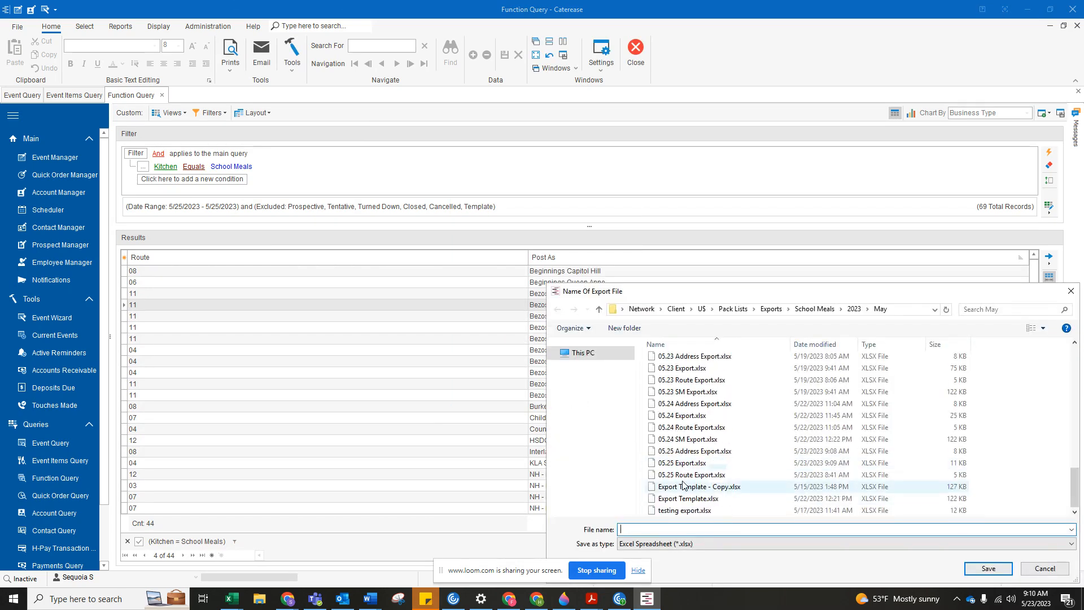
left_click(693, 475)
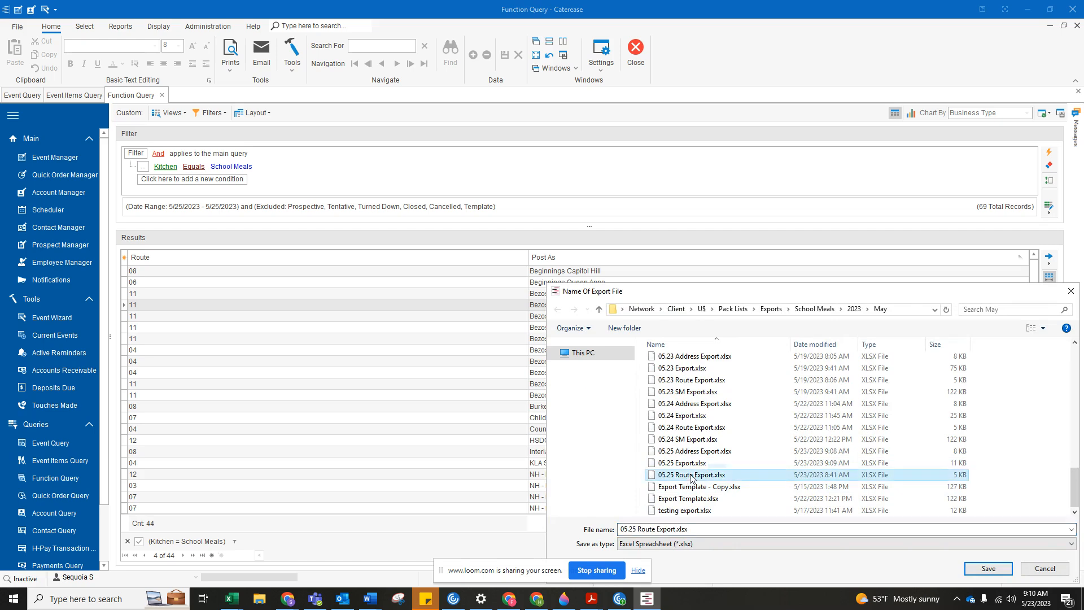
left_click(988, 568)
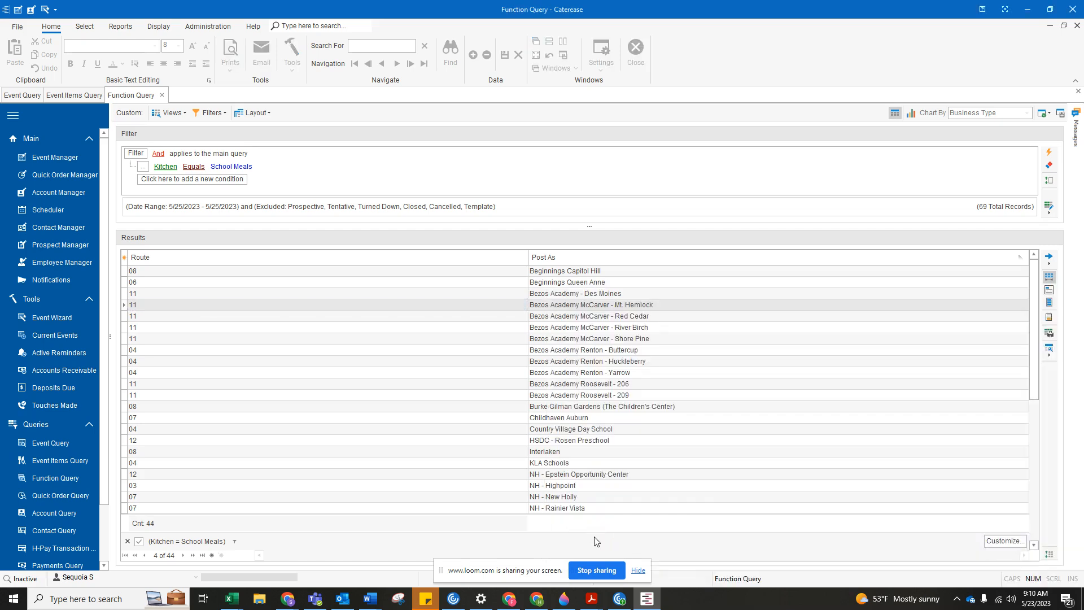
left_click(630, 314)
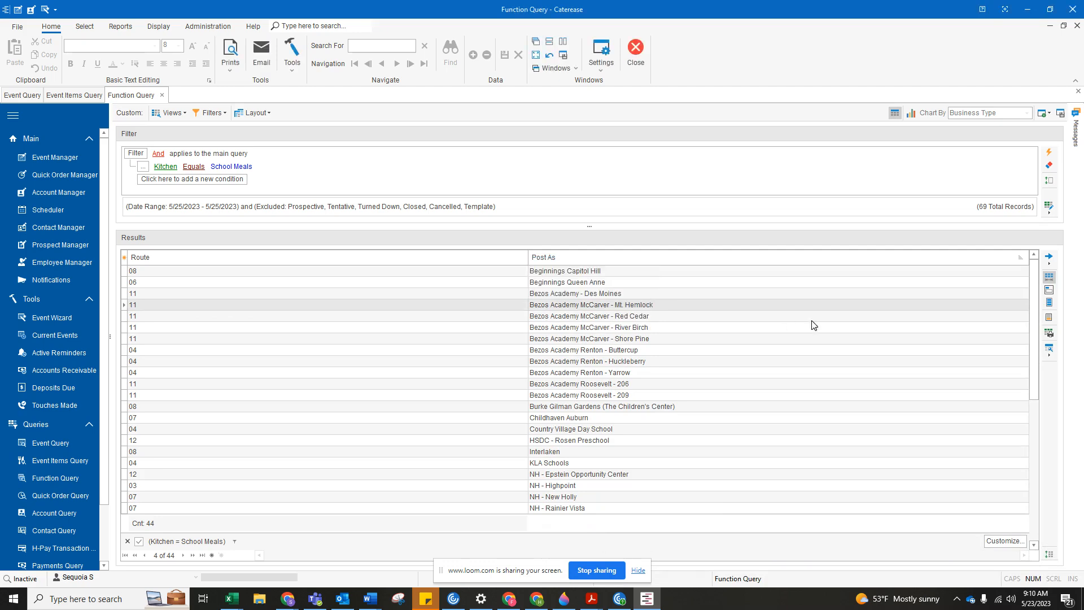